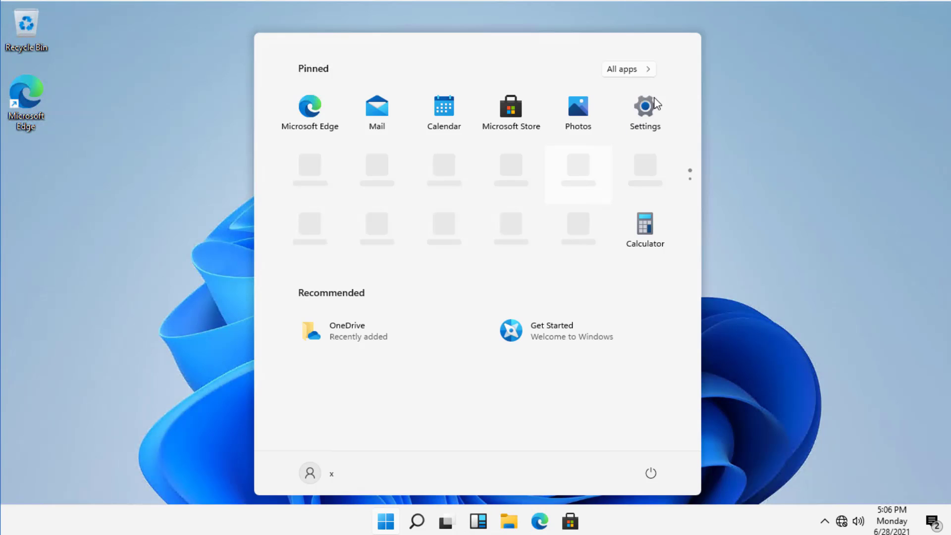
# Open Settings at Network & Internet and scroll down to Advanced network settings.
pyautogui.click(646, 115)
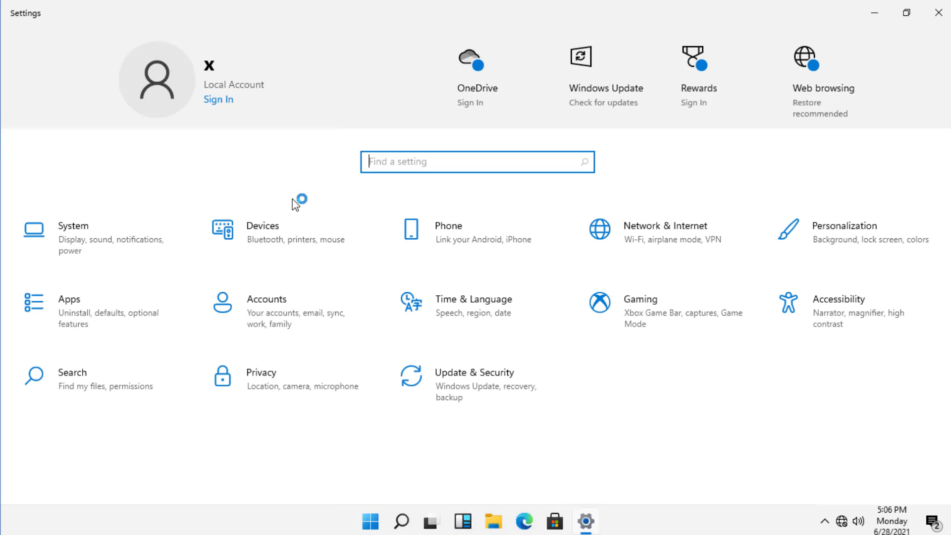
pyautogui.click(635, 231)
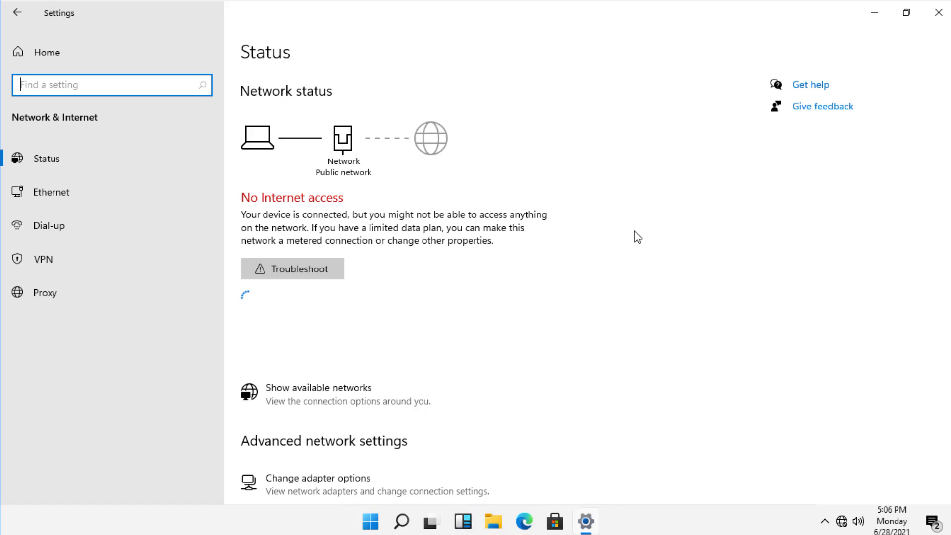
pyautogui.scroll(-4, 558, 304)
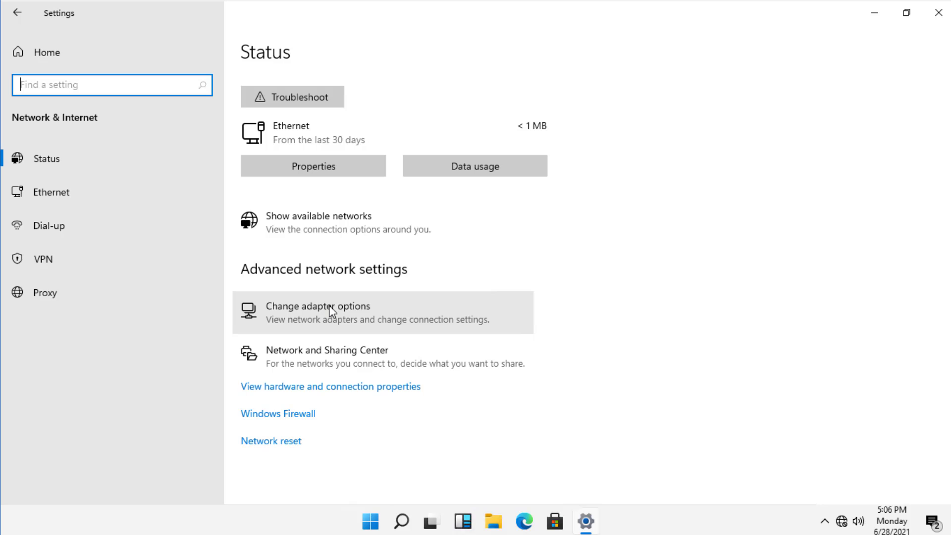
# Open the Ethernet adapter's TCP/IPv4 properties from the network adapter list.
pyautogui.click(329, 306)
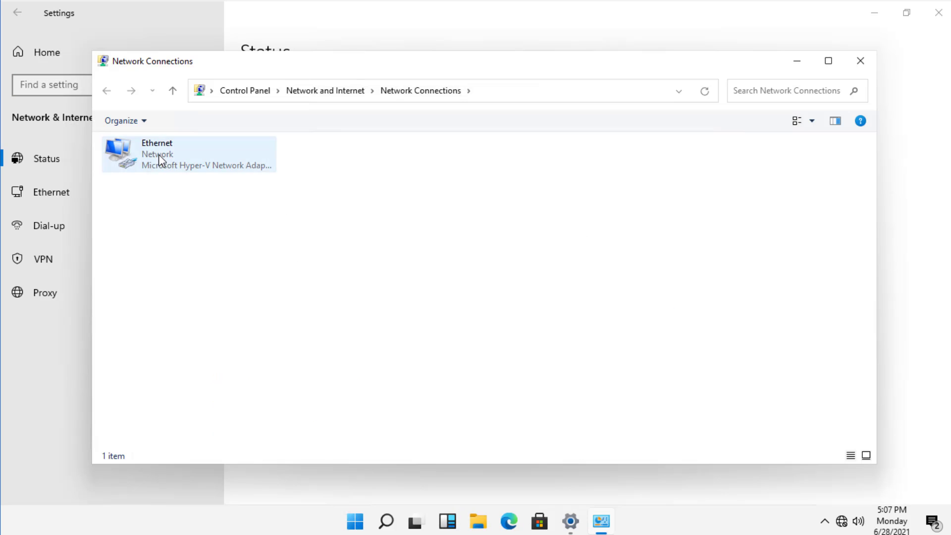
pyautogui.rightClick(159, 154)
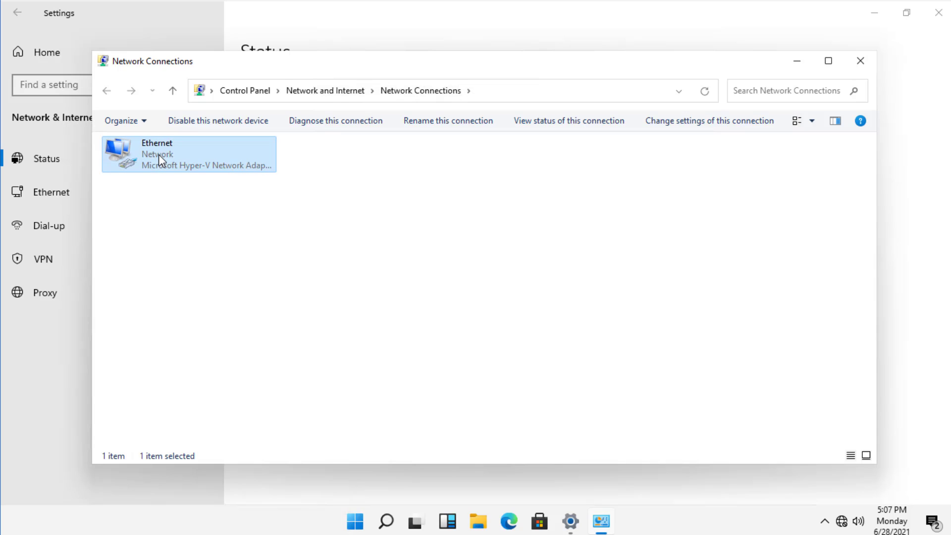
pyautogui.click(218, 288)
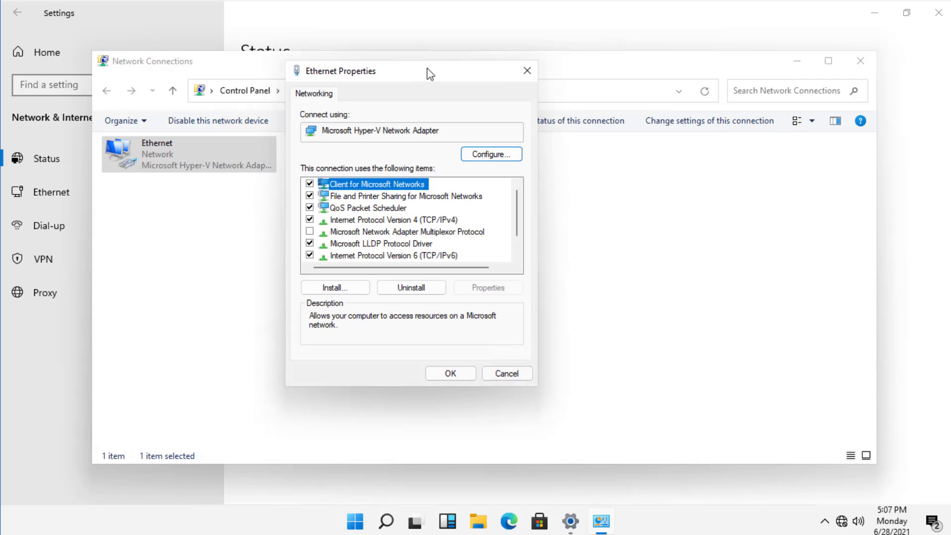
pyautogui.doubleClick(417, 220)
# Set static IP 192.168.21.102, mask 255.255.255.0, and preferred DNS 192.168.21.101.
pyautogui.click(416, 227)
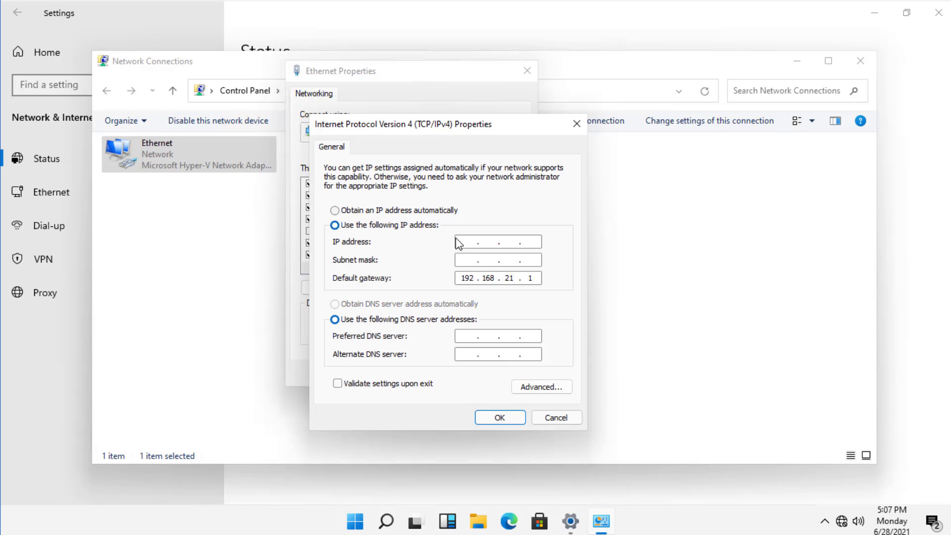
pyautogui.click(461, 241)
pyautogui.write('192 . 168 . 21 . 102')
pyautogui.press('Tab')
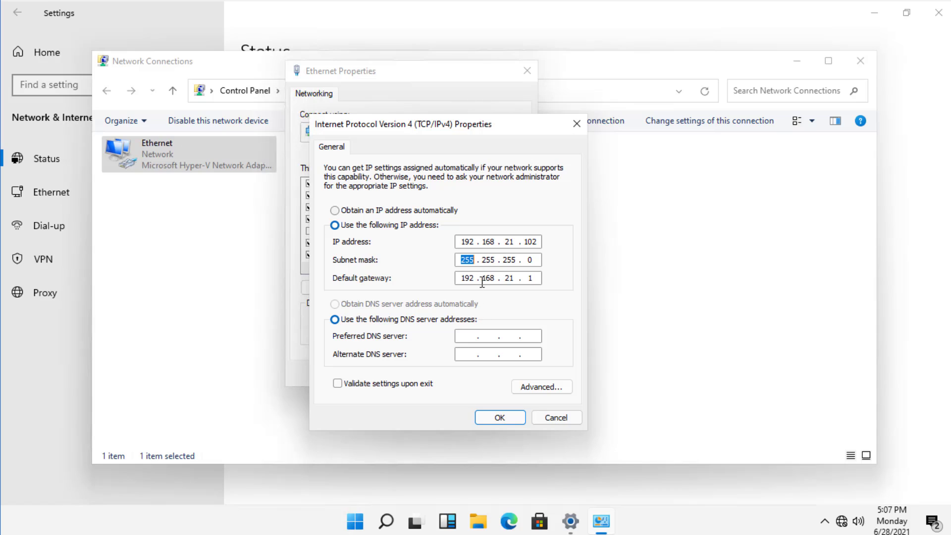
pyautogui.click(465, 337)
pyautogui.write('192 . 168 . 21 . 101')
pyautogui.click(495, 418)
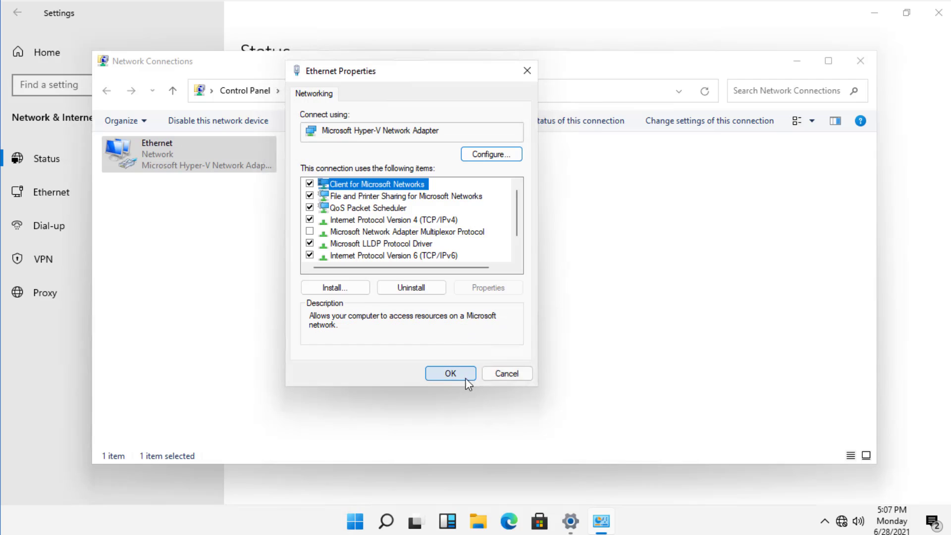
# Close Ethernet Properties and run ipconfig in Command Prompt to check the 192.168.21.102 address.
pyautogui.click(465, 377)
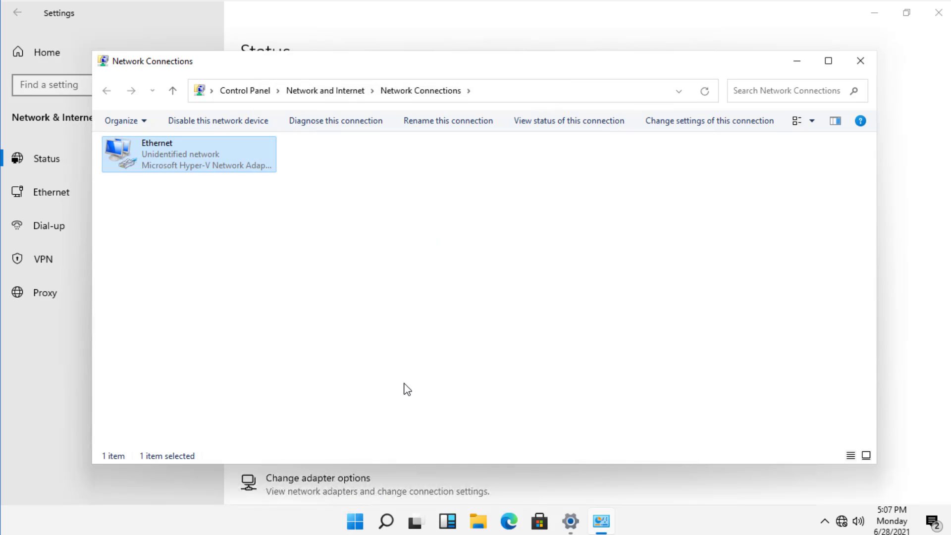
pyautogui.click(385, 527)
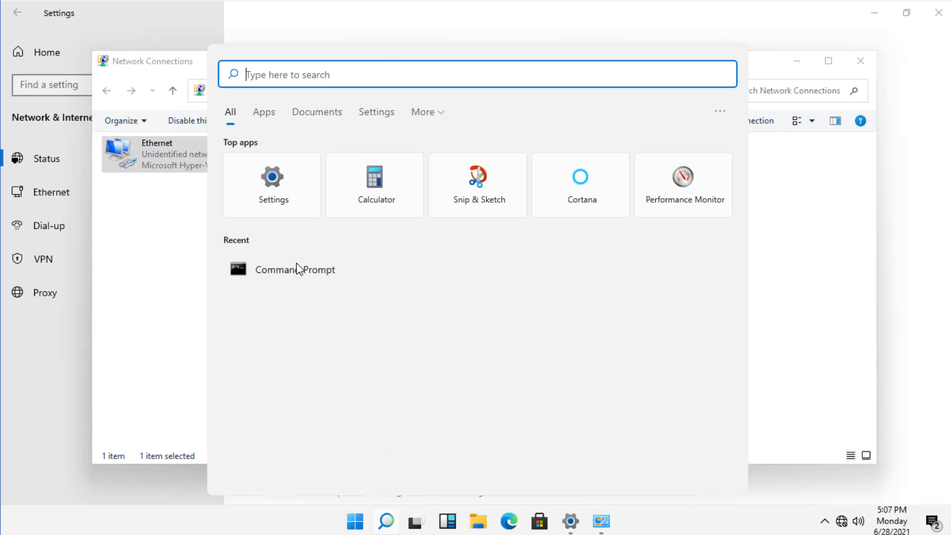
pyautogui.click(349, 275)
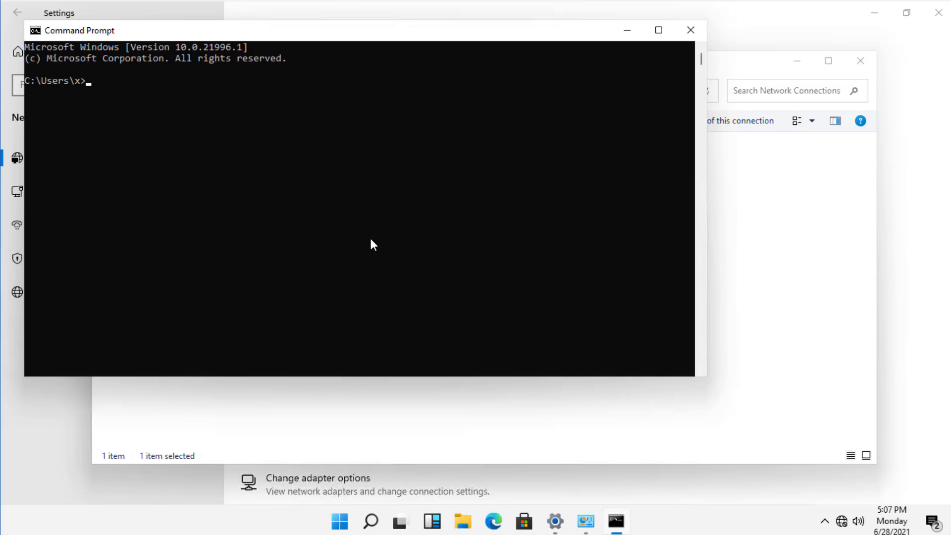
pyautogui.write('ipconfig')
pyautogui.press('Return')
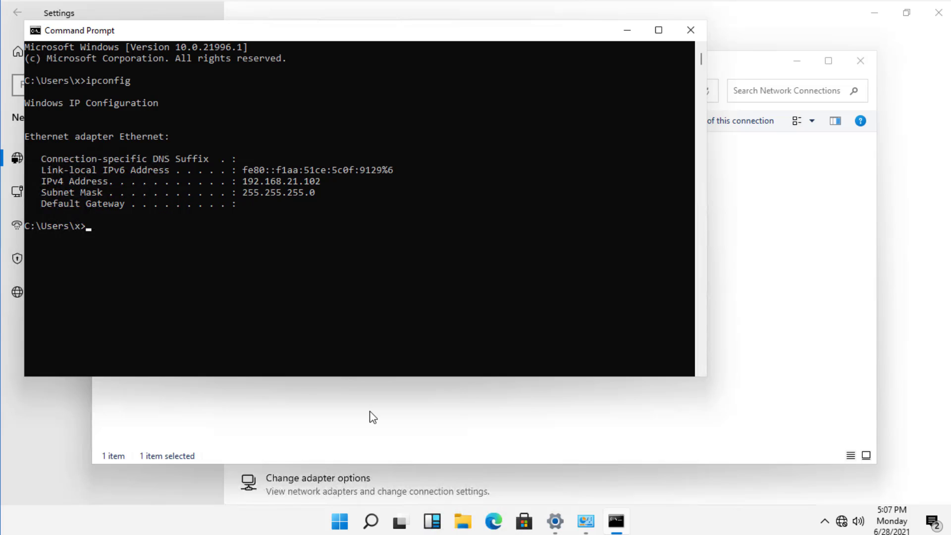
# Add default gateway 192.168.21.1 to the Ethernet IPv4 settings and save.
pyautogui.click(365, 396)
pyautogui.click(224, 164)
pyautogui.rightClick(224, 165)
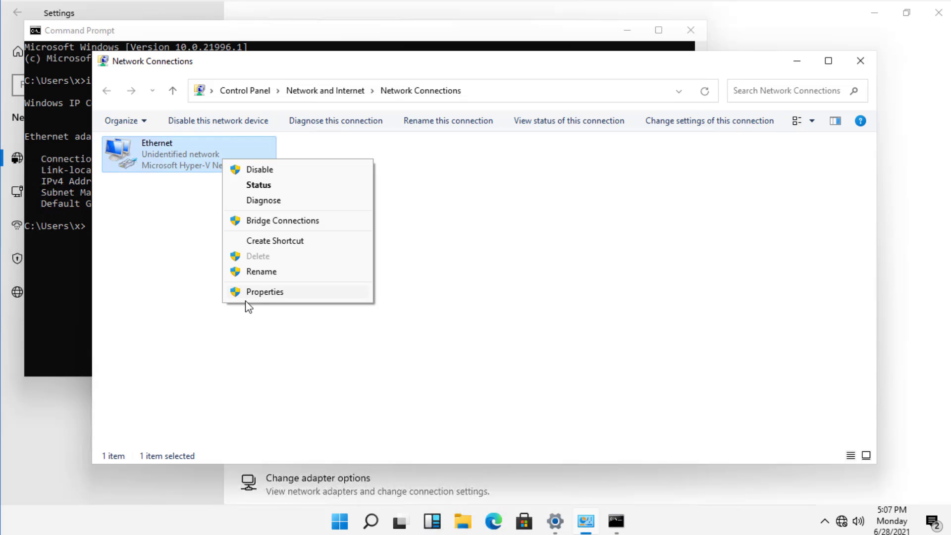
pyautogui.click(256, 292)
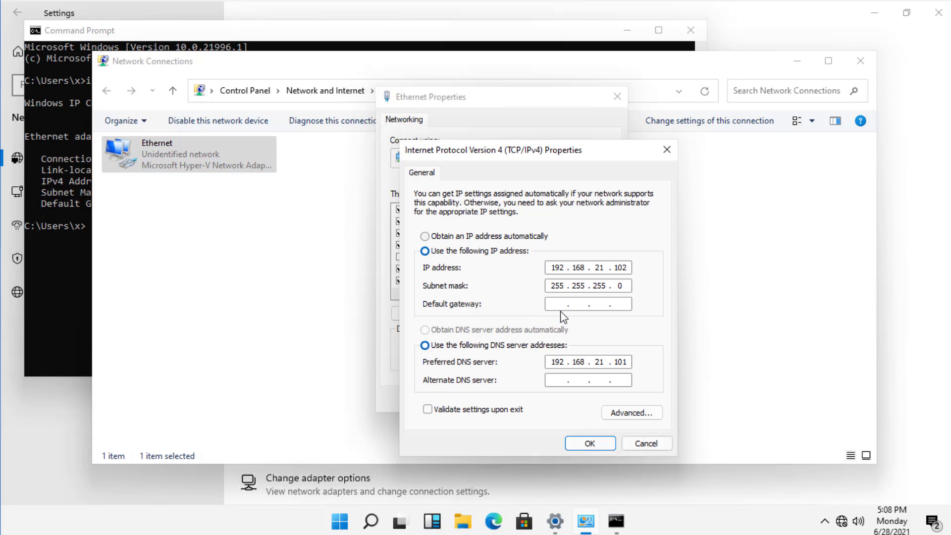
pyautogui.click(557, 305)
pyautogui.write('192 . 168 . 21 . 1')
pyautogui.click(602, 445)
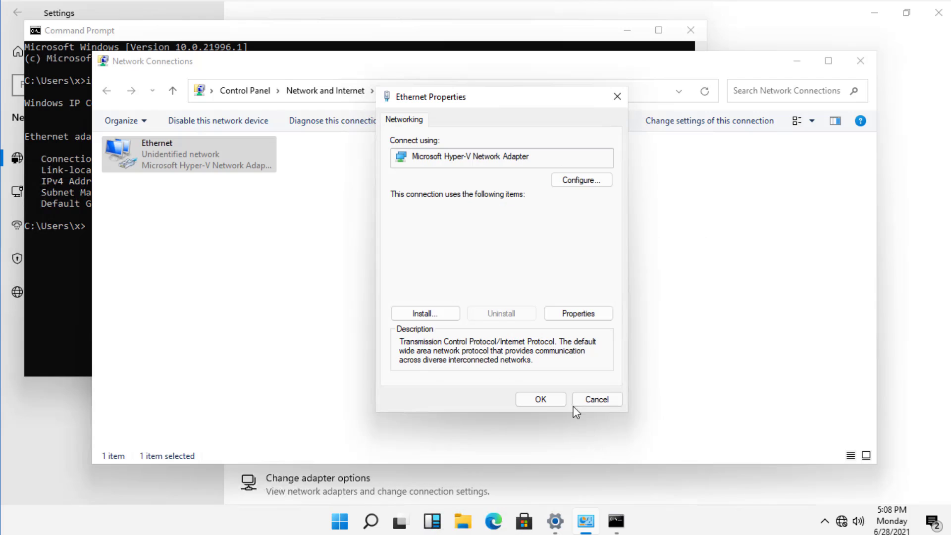
pyautogui.click(542, 399)
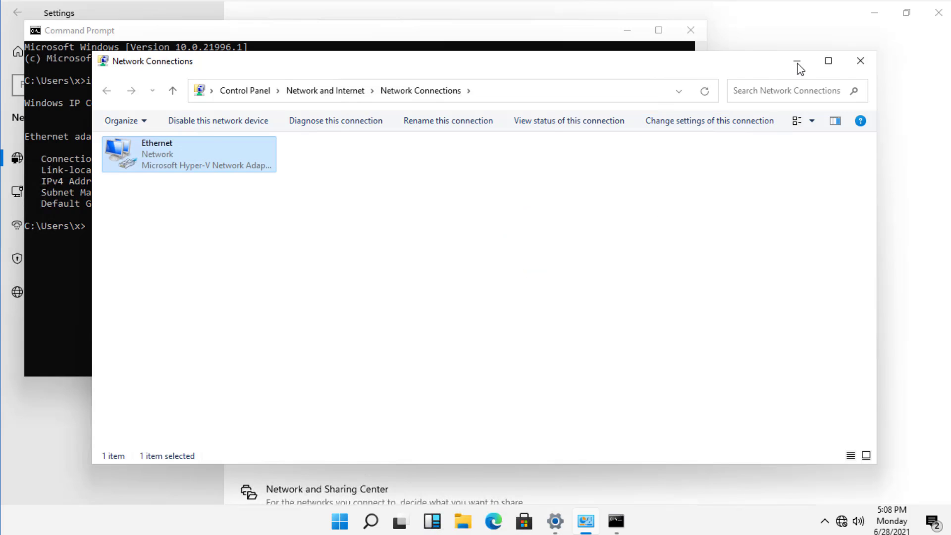
# Rerun ipconfig in Command Prompt to confirm default gateway 192.168.21.1.
pyautogui.click(797, 61)
pyautogui.click(331, 116)
pyautogui.press('Up')
pyautogui.press('Return')
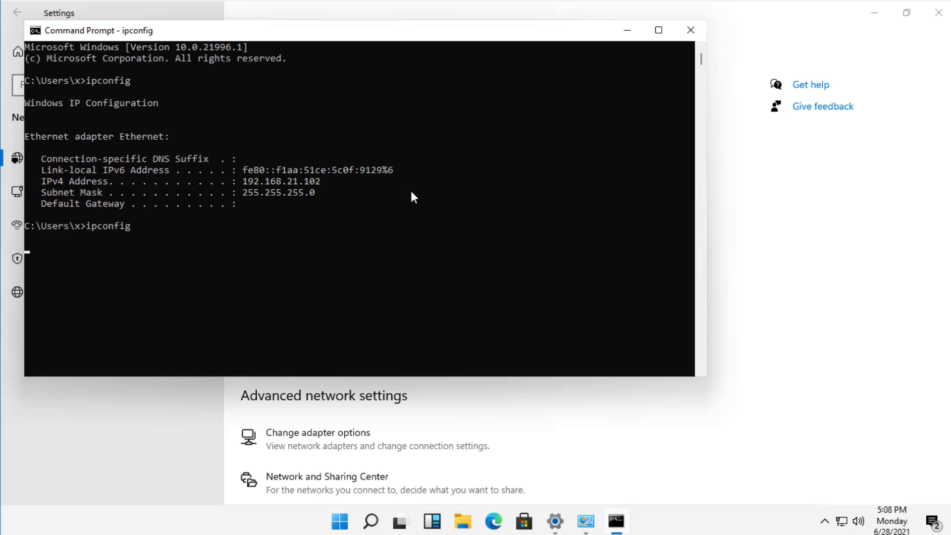
# Ping cnn.com and get replies from 151.101.129.67.
pyautogui.scroll(-2, 386, 227)
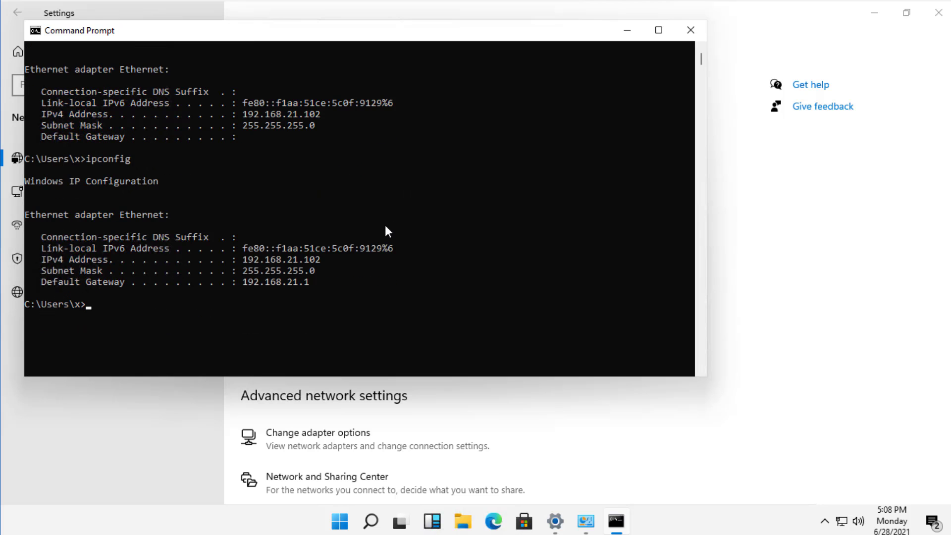
pyautogui.write('ping cnn.com')
pyautogui.press('Return')
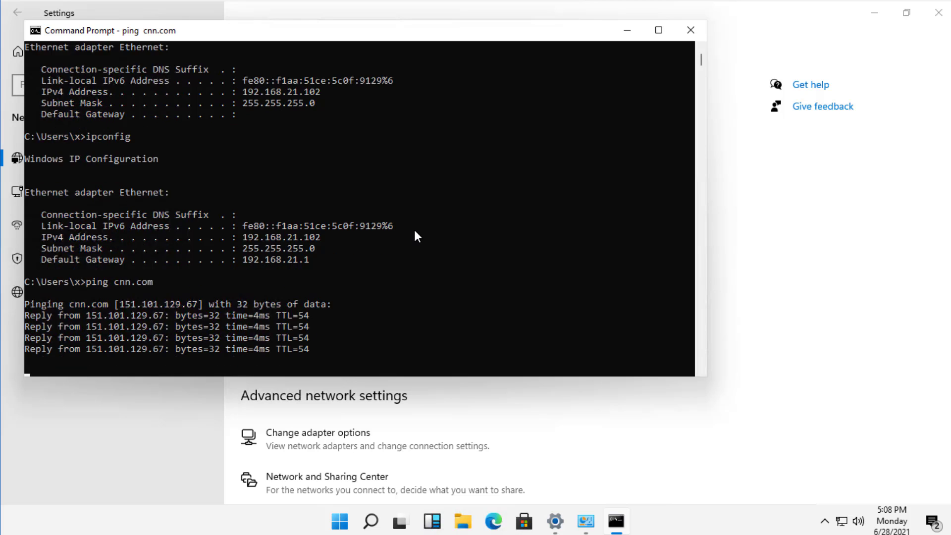
# Reopen Network & Internet settings from the taskbar network icon, now showing Ethernet connected.
pyautogui.click(845, 23)
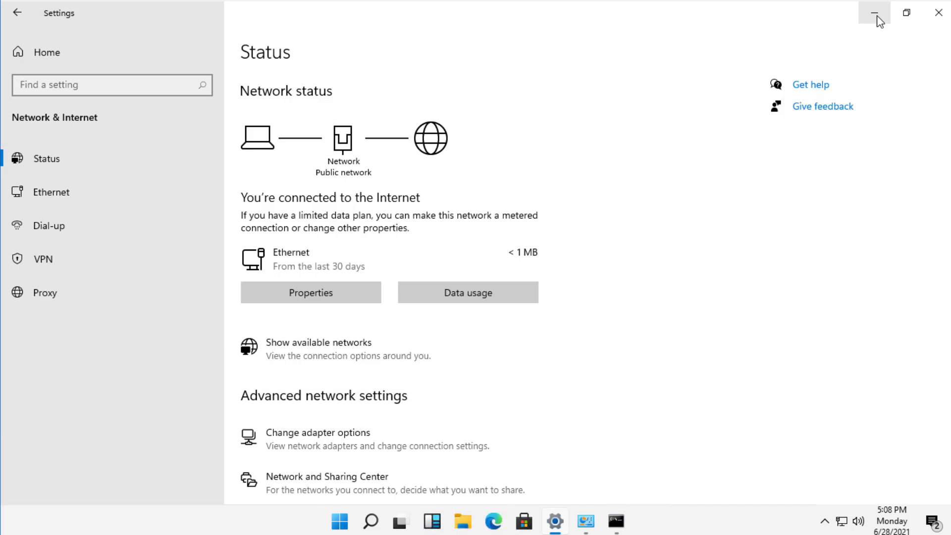
pyautogui.press('super+d')
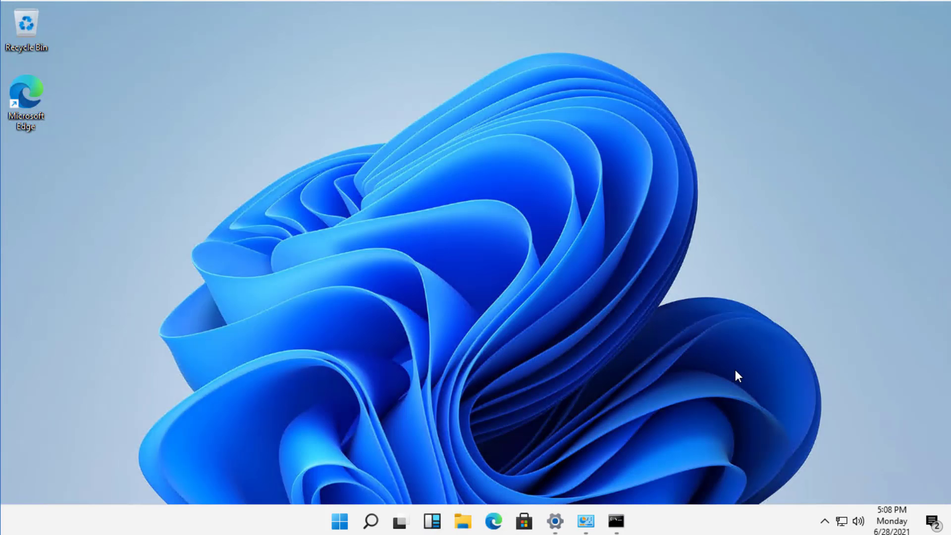
pyautogui.rightClick(843, 522)
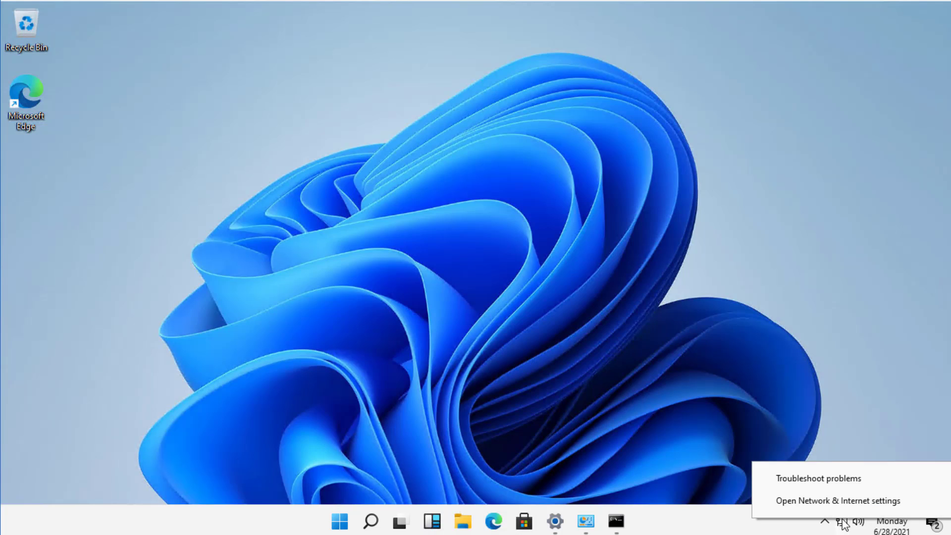
pyautogui.click(845, 504)
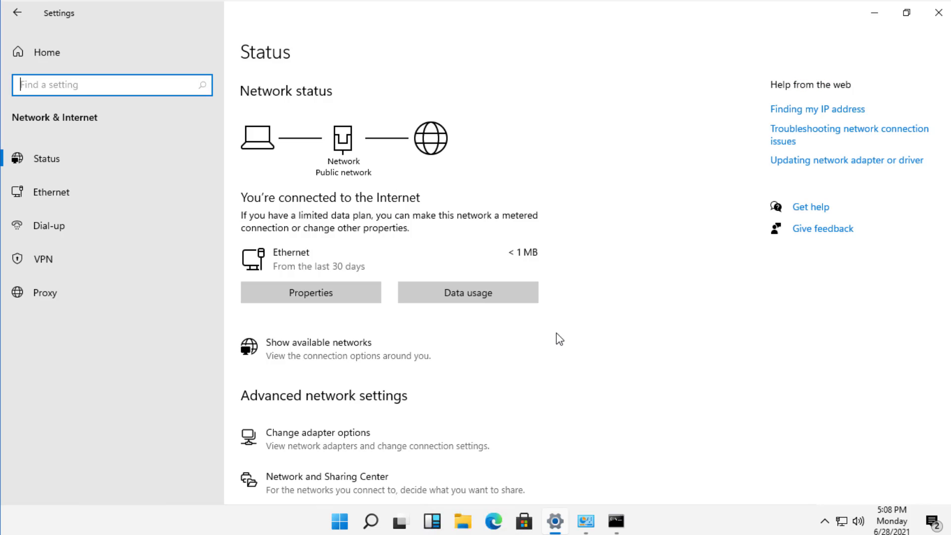
# Review the Ethernet IP settings, still Manual at 192.168.21.102, cancel without saving, and close Settings.
pyautogui.click(329, 292)
pyautogui.scroll(-7, 335, 280)
pyautogui.click(45, 237)
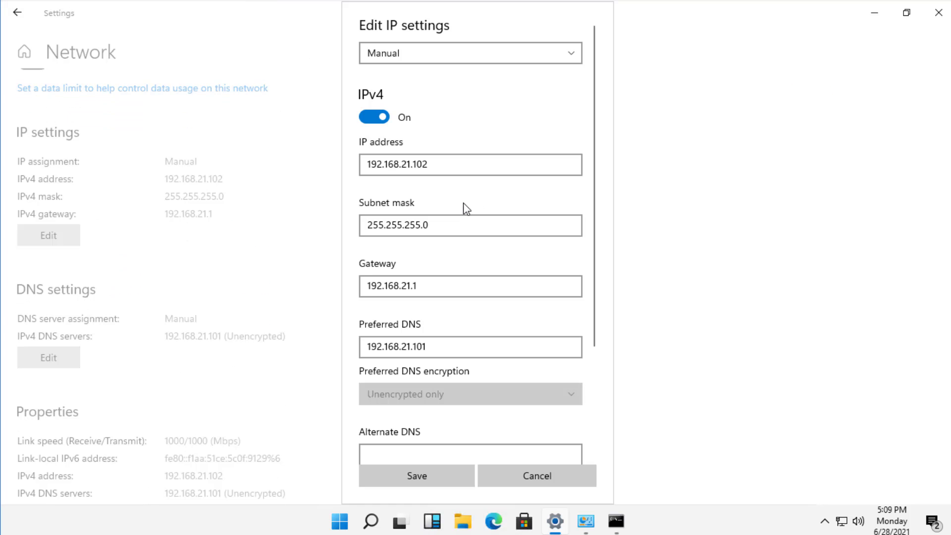
pyautogui.click(489, 53)
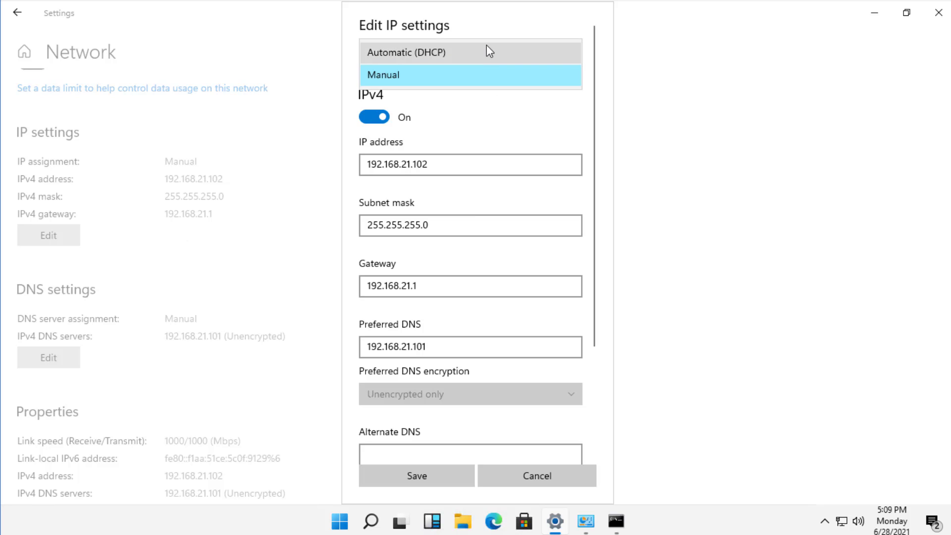
pyautogui.click(480, 76)
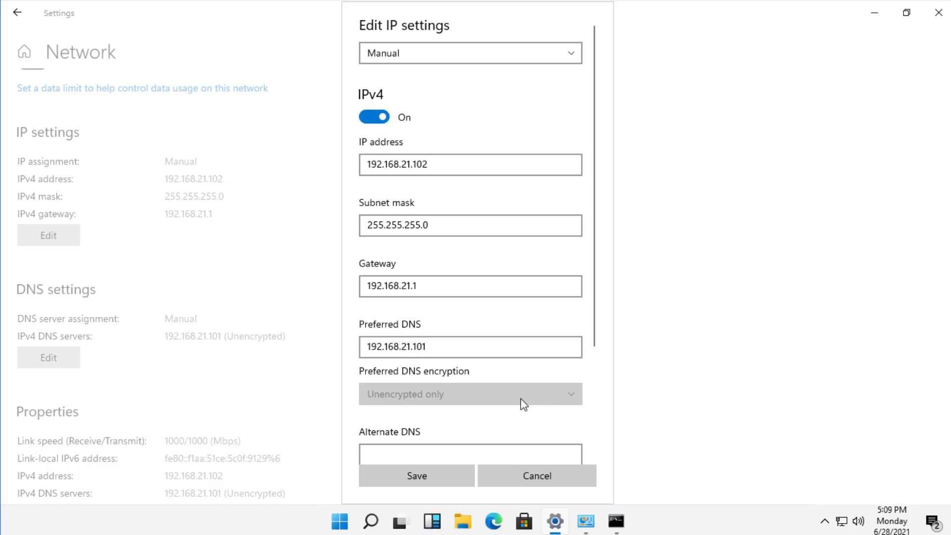
pyautogui.scroll(-3, 522, 402)
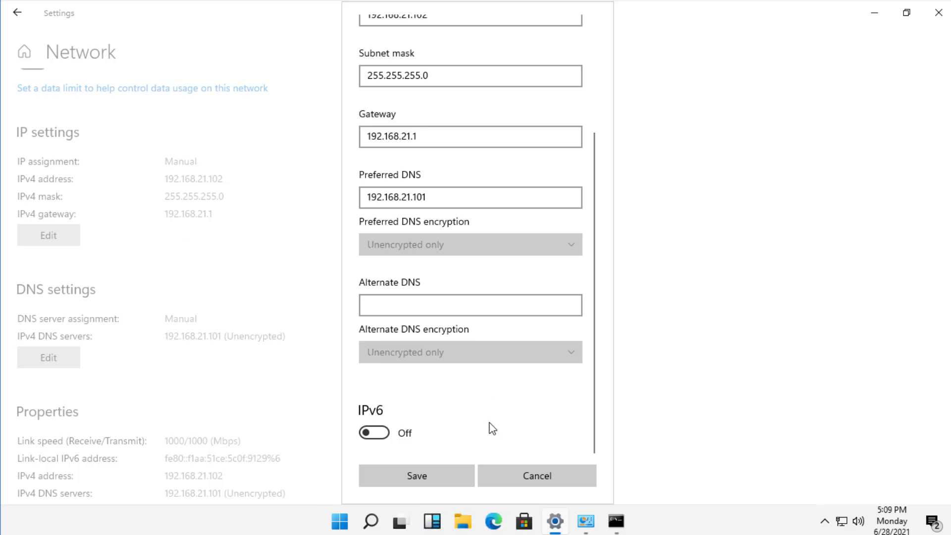
pyautogui.click(569, 474)
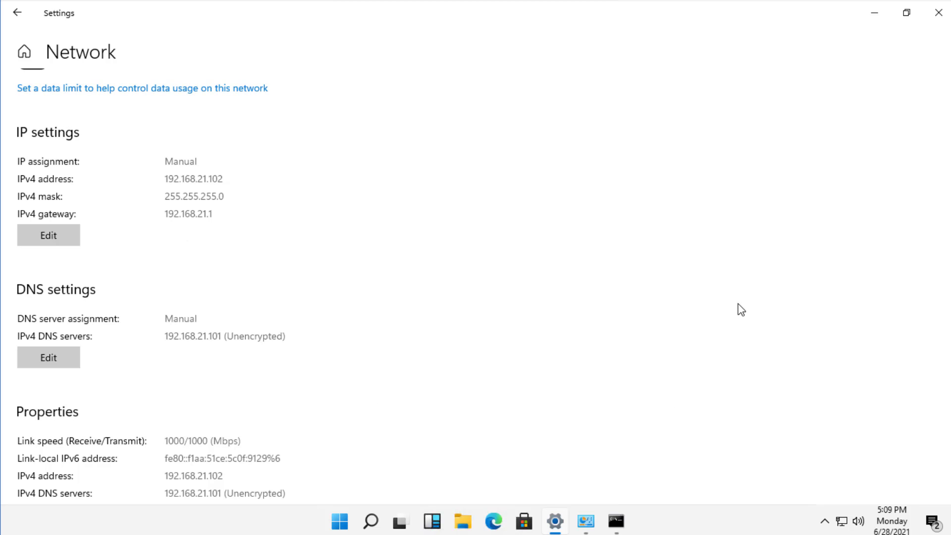
pyautogui.click(937, 14)
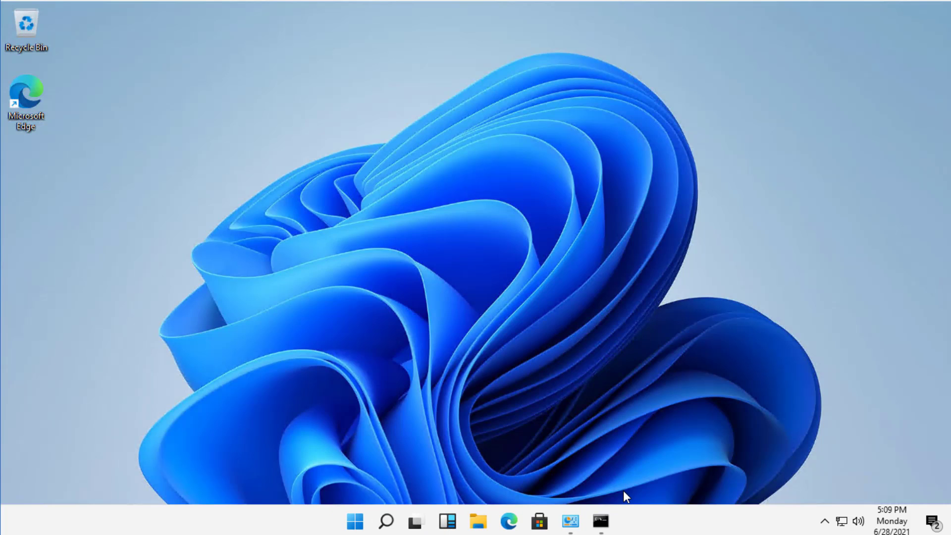
# Restore Command Prompt from the taskbar and move it to the right.
pyautogui.click(602, 521)
pyautogui.moveTo(464, 40); pyautogui.dragTo(576, 37)
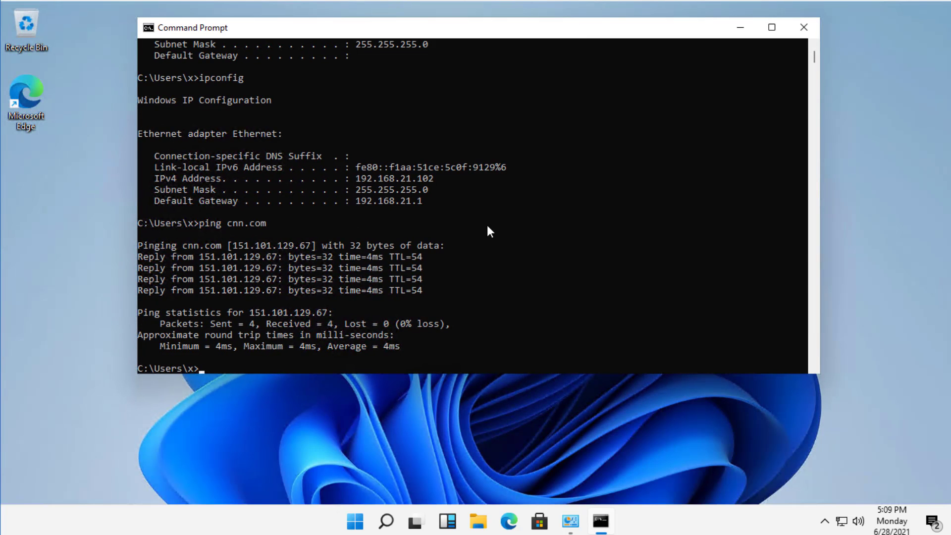
pyautogui.scroll(-2, 488, 228)
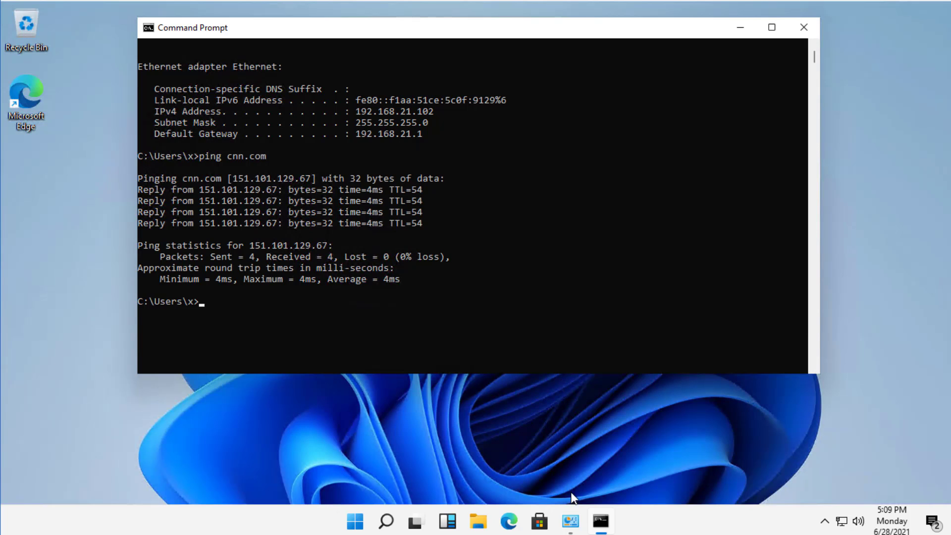
# Switch the Ethernet IPv4 to obtain IP and DNS addresses automatically, then recall ipconfig in Command Prompt.
pyautogui.click(571, 521)
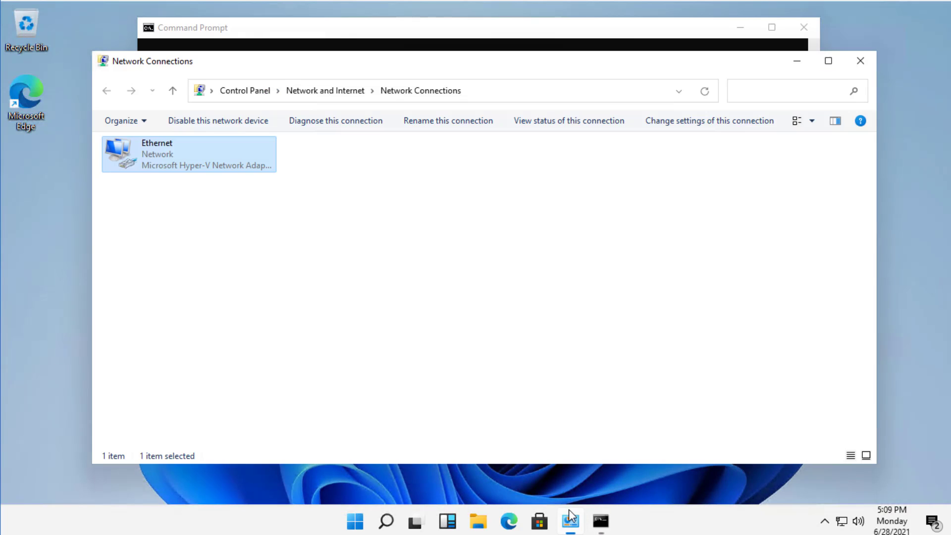
pyautogui.rightClick(192, 155)
pyautogui.click(246, 290)
pyautogui.doubleClick(246, 283)
pyautogui.click(241, 273)
pyautogui.click(253, 365)
pyautogui.click(317, 477)
pyautogui.click(275, 434)
pyautogui.click(603, 33)
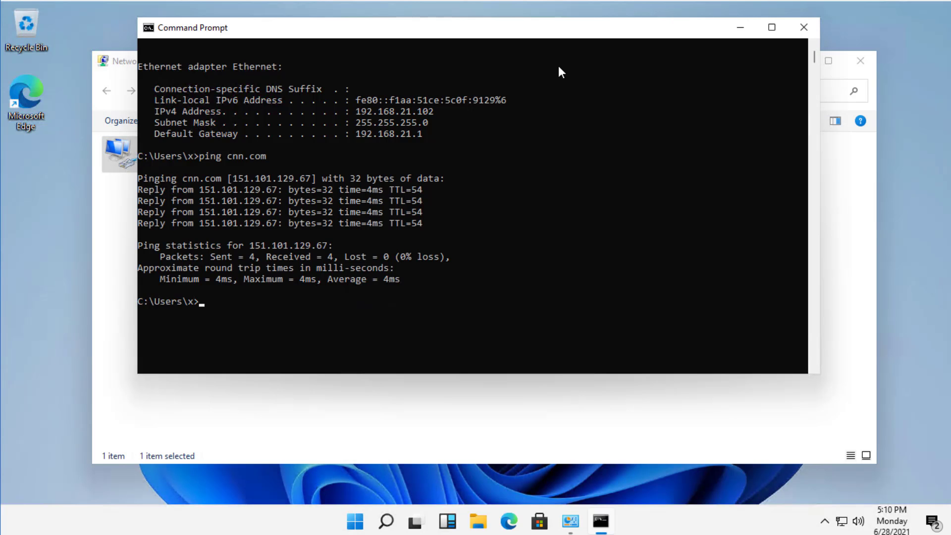
pyautogui.press('Up')
pyautogui.press('Up')
# Run ipconfig to show DHCP address 192.168.21.195 and highlight the subnet mask values.
pyautogui.press('Return')
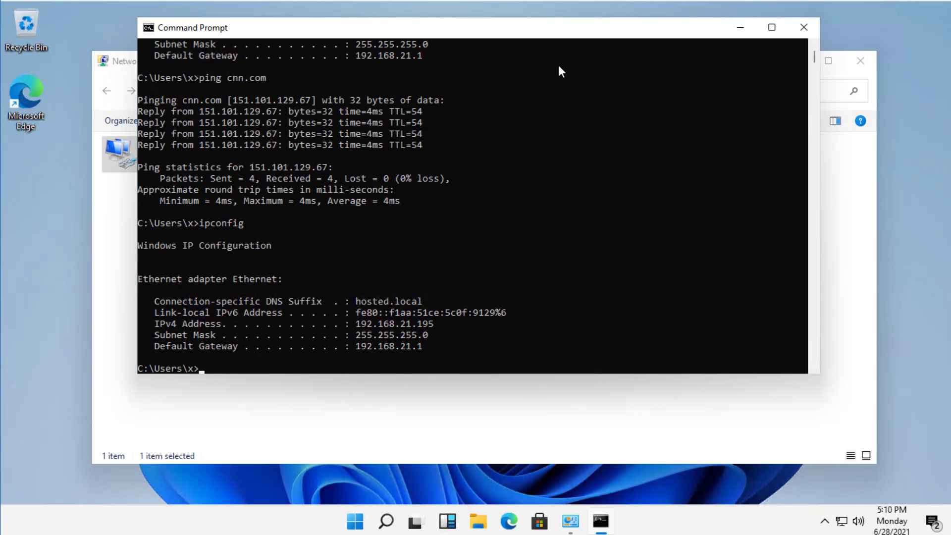
pyautogui.scroll(-3, 529, 182)
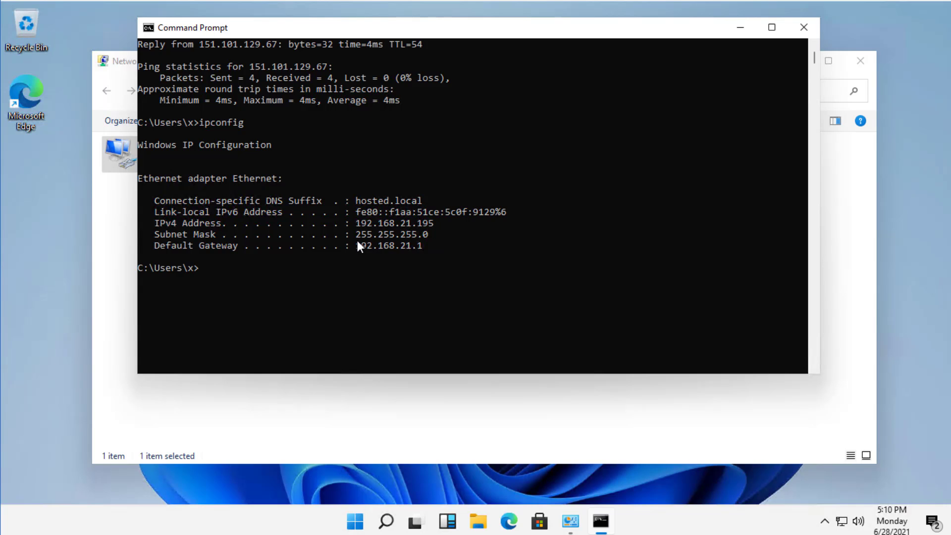
pyautogui.moveTo(357, 238); pyautogui.dragTo(370, 239)
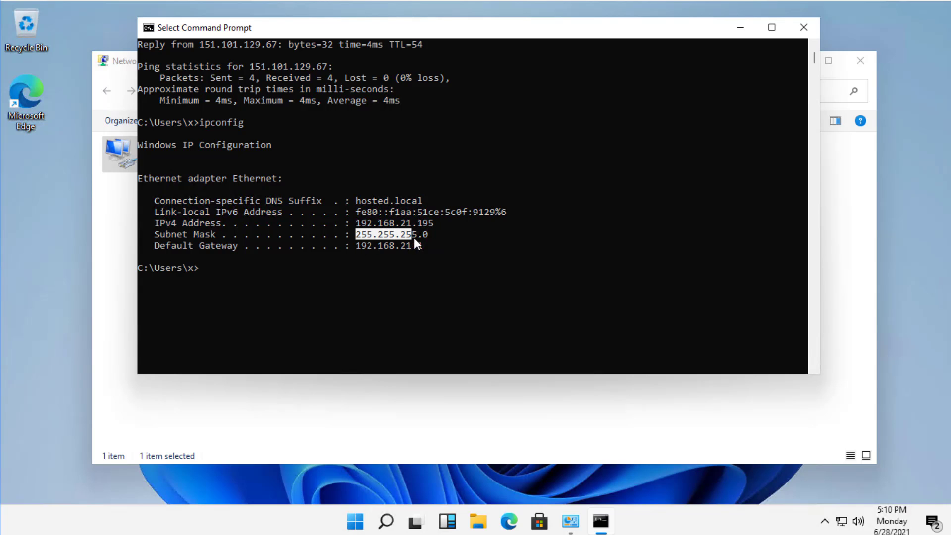
pyautogui.moveTo(417, 239); pyautogui.dragTo(416, 239)
pyautogui.click(358, 224)
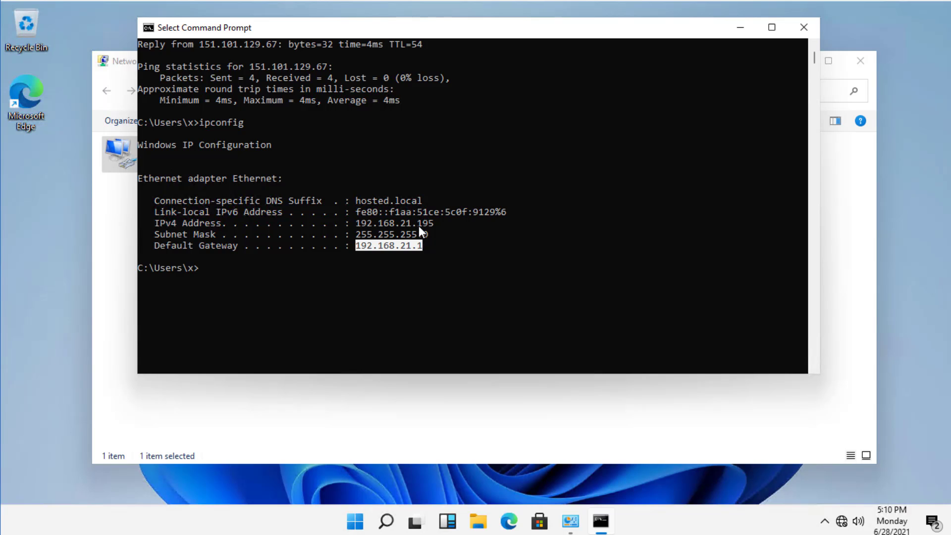
pyautogui.moveTo(418, 224); pyautogui.dragTo(426, 224)
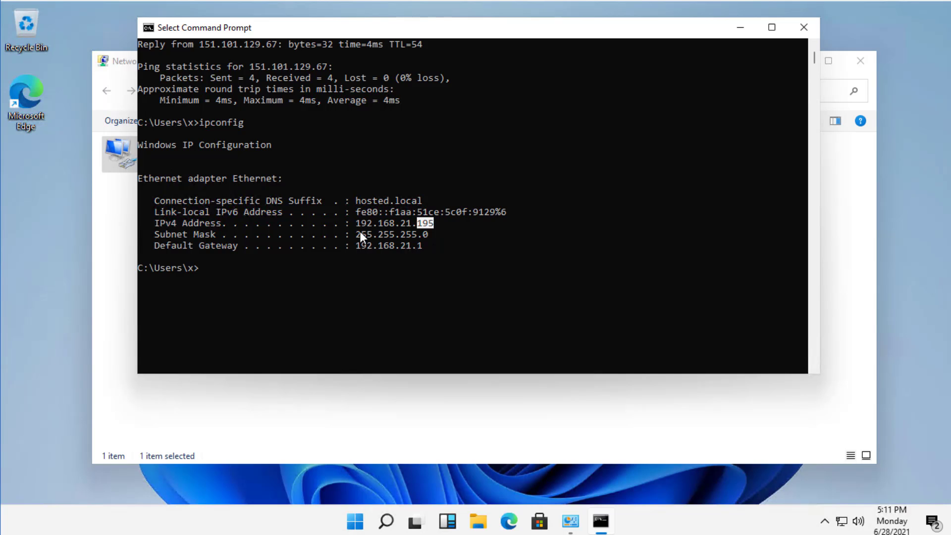
pyautogui.moveTo(359, 232); pyautogui.dragTo(361, 232)
pyautogui.moveTo(420, 219); pyautogui.dragTo(430, 221)
pyautogui.moveTo(416, 234); pyautogui.dragTo(423, 235)
pyautogui.click(437, 245)
pyautogui.moveTo(356, 235); pyautogui.dragTo(401, 236)
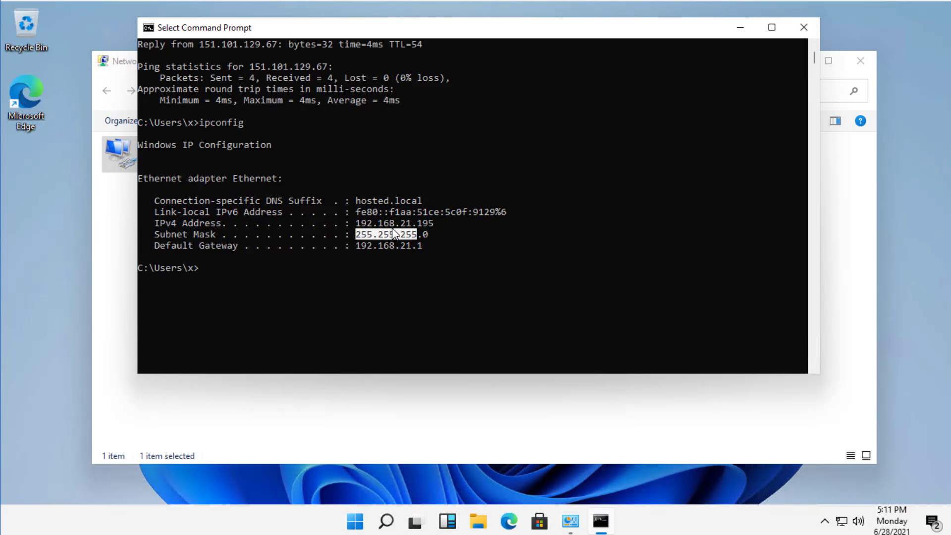
pyautogui.click(359, 224)
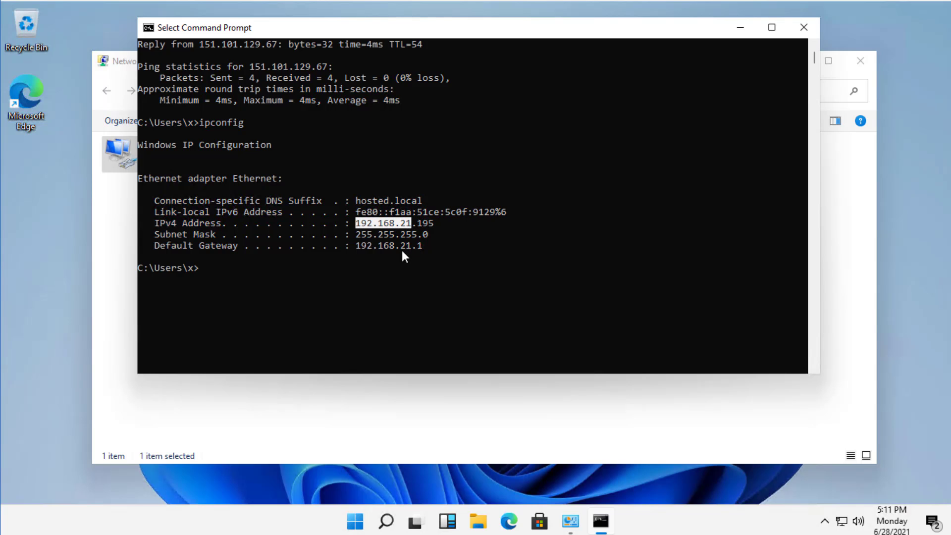
pyautogui.click(418, 220)
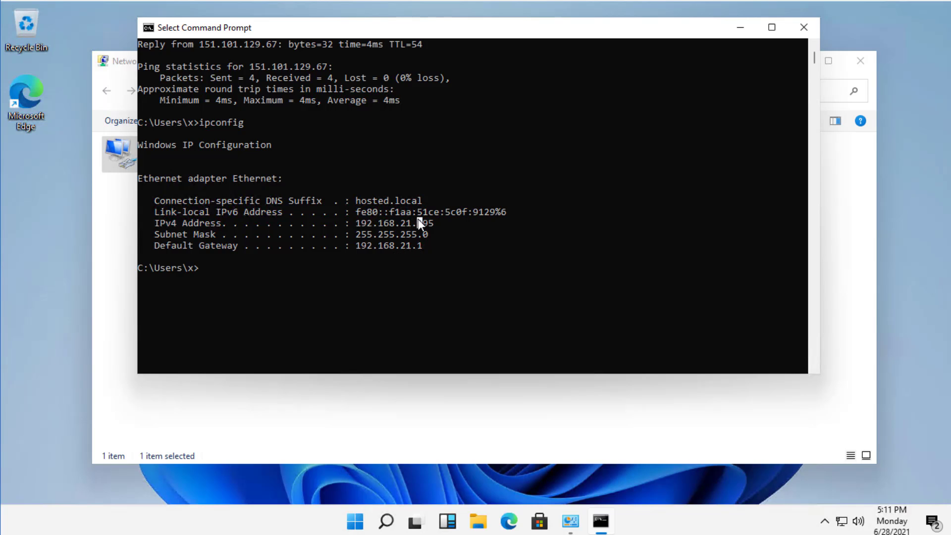